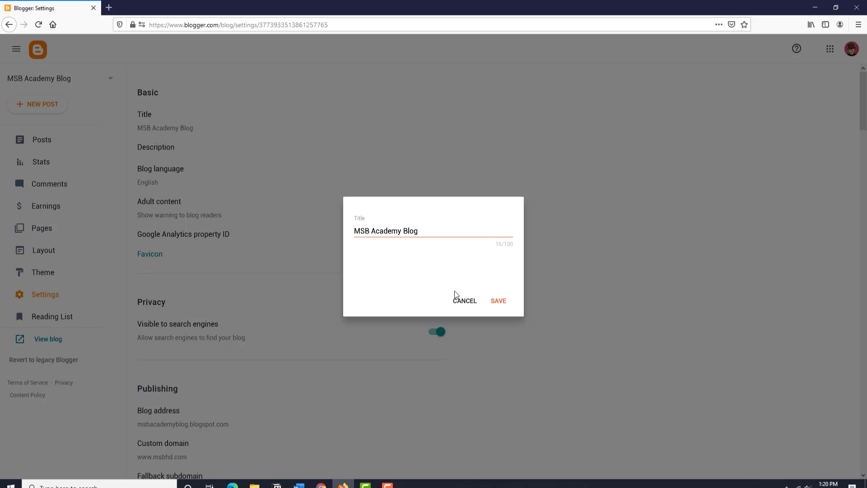
# Set the blog description to "MSB Academy blog is one the most resourceful bangladeshi site for digital marketing, freelancing, development and more."
pyautogui.click(465, 301)
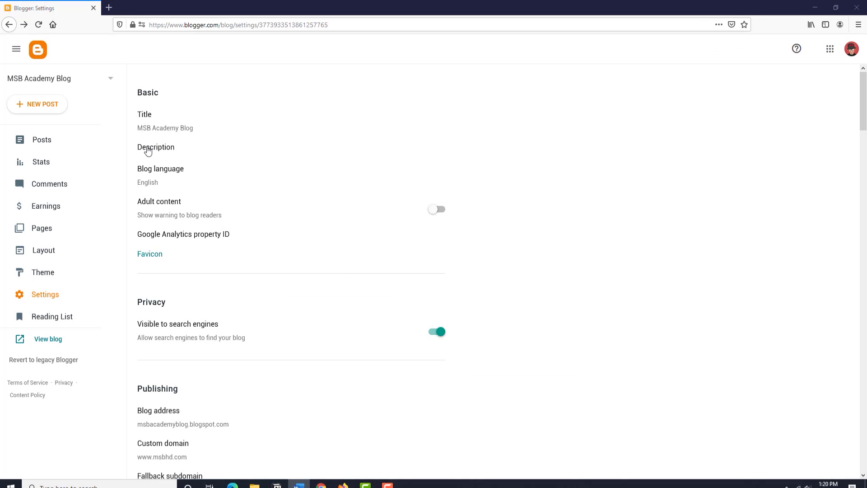
pyautogui.click(145, 148)
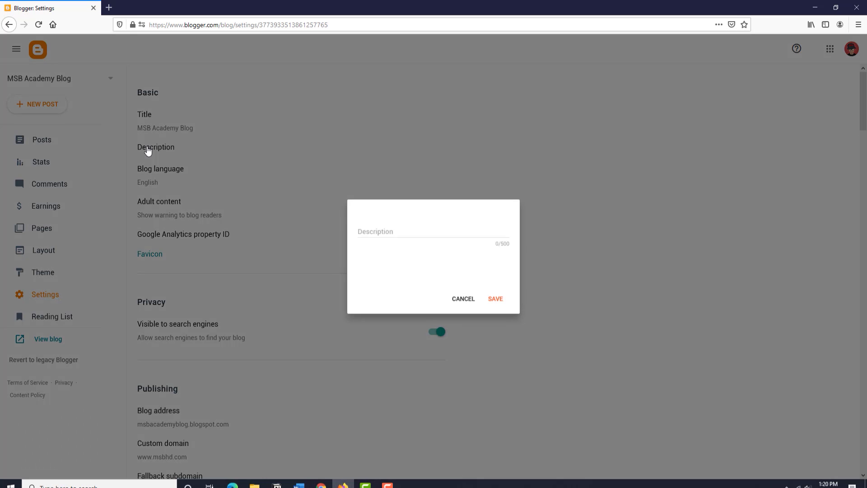
pyautogui.click(514, 270)
pyautogui.click(392, 254)
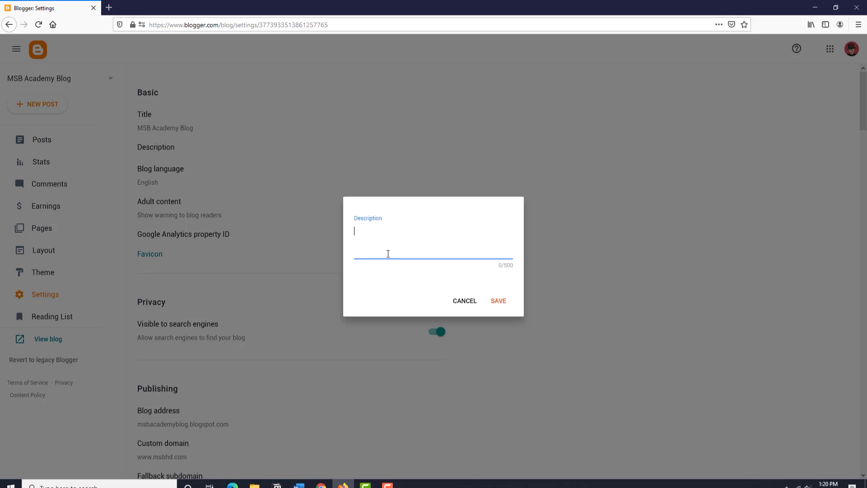
pyautogui.write('MSB Academy blog is one the most resourceful bangladeshi site for digital marketing, freelancing, development and more.')
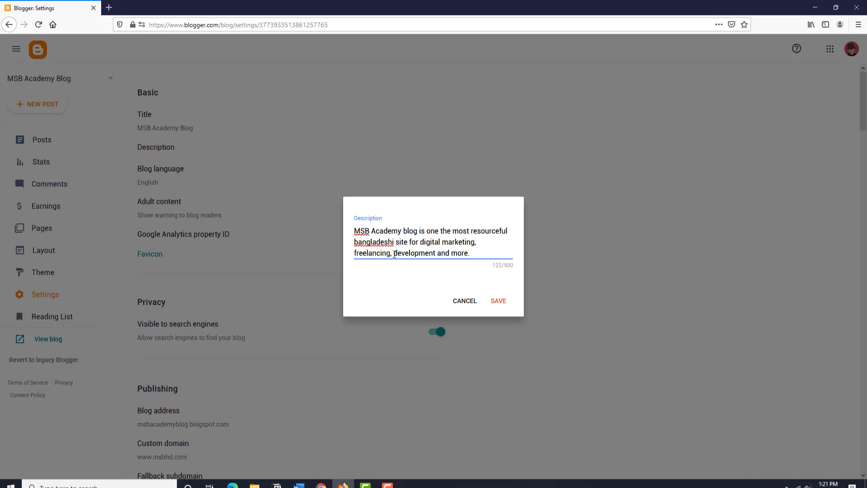
pyautogui.click(497, 301)
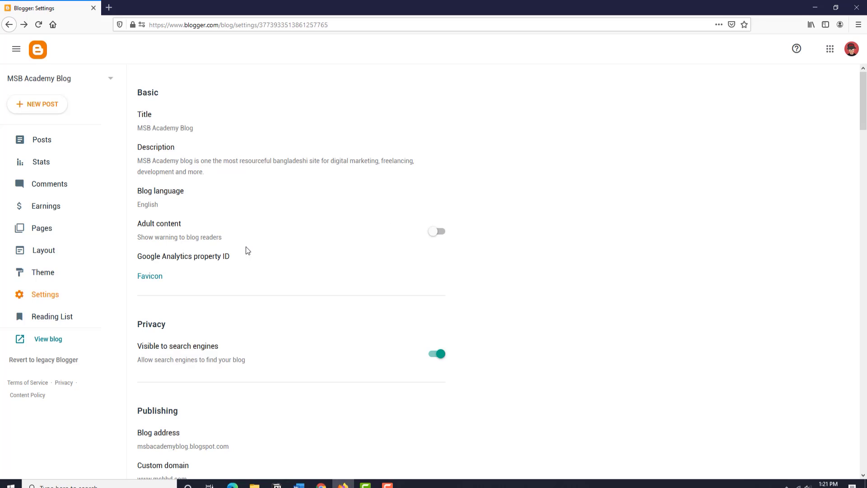
# Review the reader access options in the blog's permission settings, then close them without saving
pyautogui.click(49, 298)
pyautogui.scroll(-3, 315, 292)
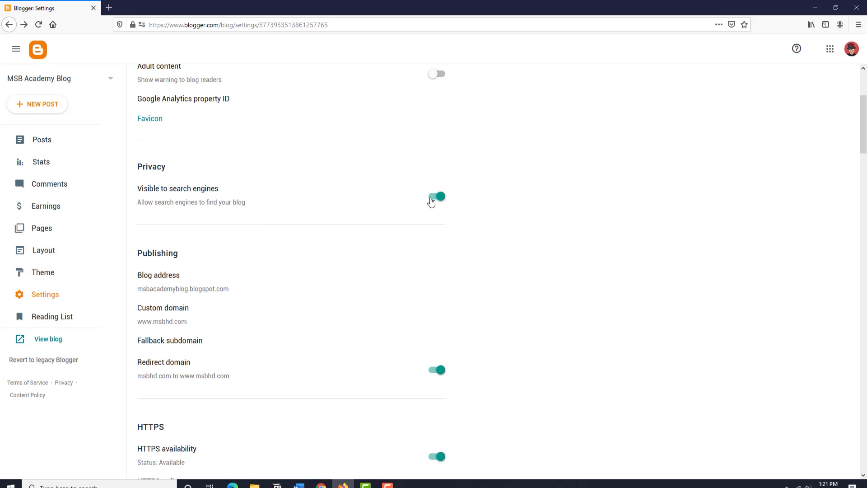
pyautogui.scroll(-7, 290, 281)
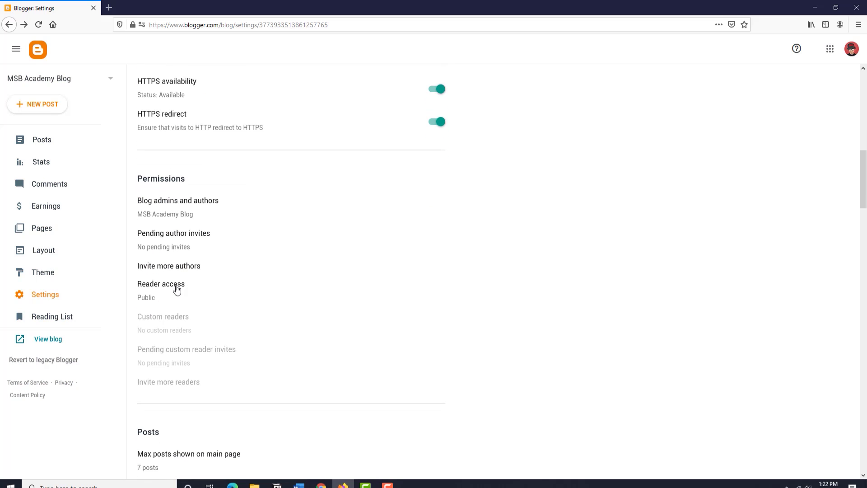
pyautogui.click(151, 290)
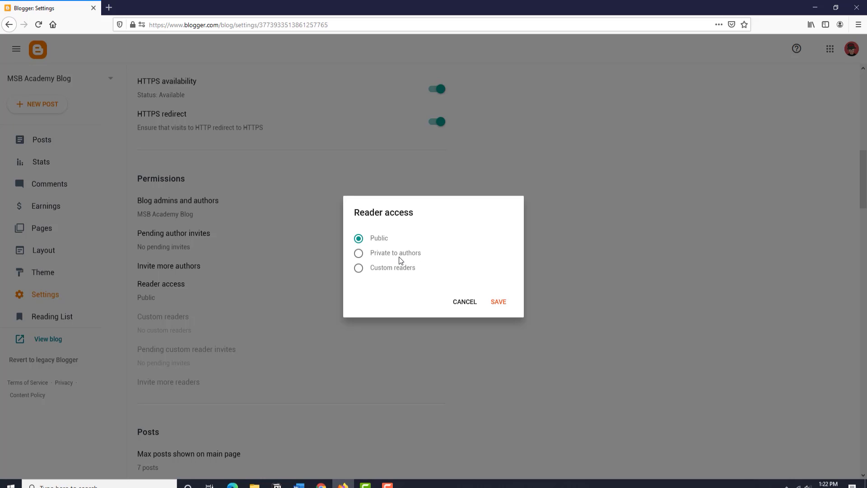
pyautogui.click(389, 271)
pyautogui.click(380, 242)
pyautogui.click(465, 301)
# Set the blog's time zone to (GMT+06:00) Bangladesh Standard Time – Dhaka and save it
pyautogui.scroll(-15, 153, 245)
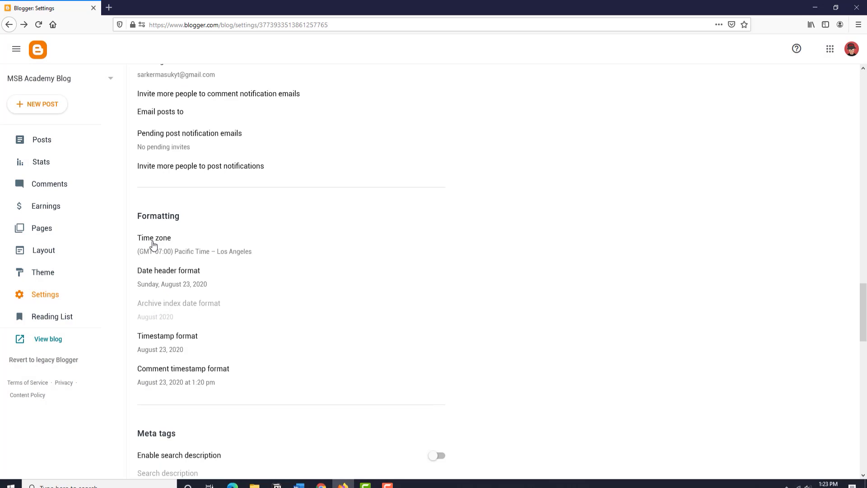
pyautogui.click(153, 245)
pyautogui.scroll(-12, 467, 242)
pyautogui.scroll(-12, 461, 246)
pyautogui.scroll(-12, 459, 246)
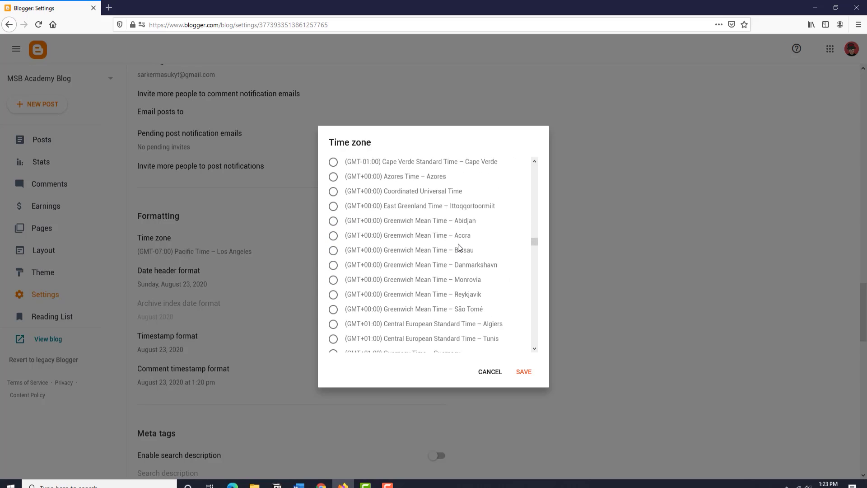
pyautogui.scroll(-4, 459, 246)
pyautogui.scroll(-12, 457, 244)
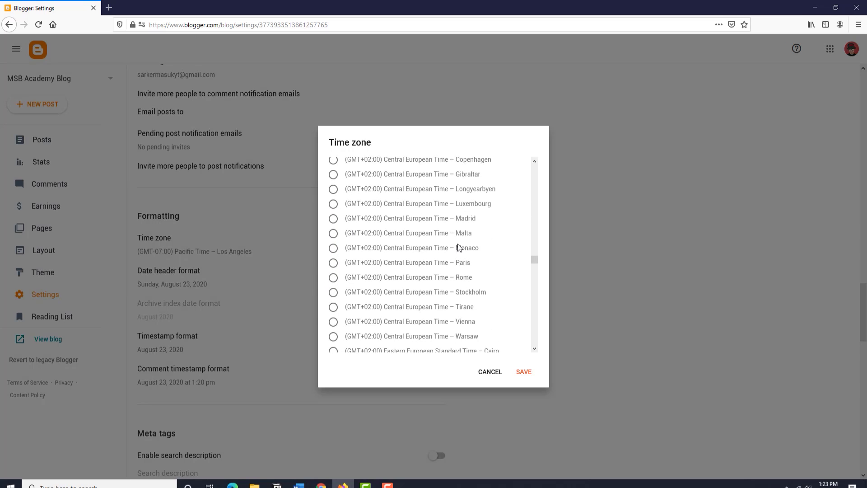
pyautogui.scroll(-12, 459, 248)
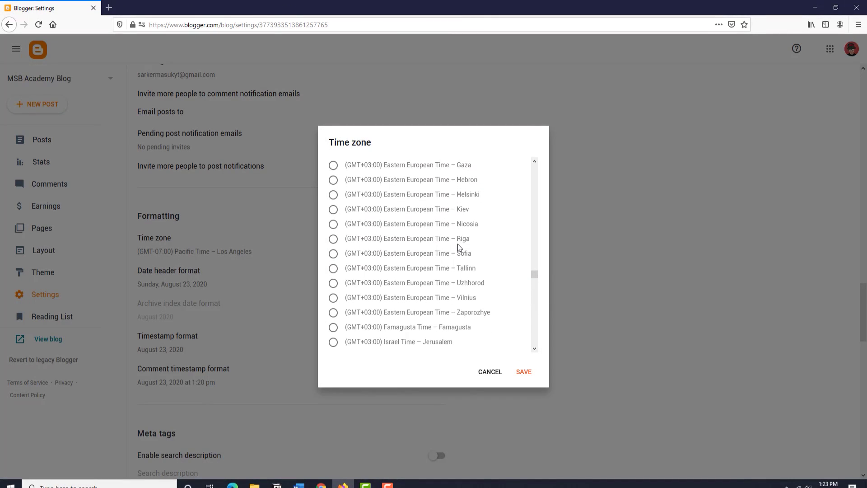
pyautogui.scroll(-10, 459, 247)
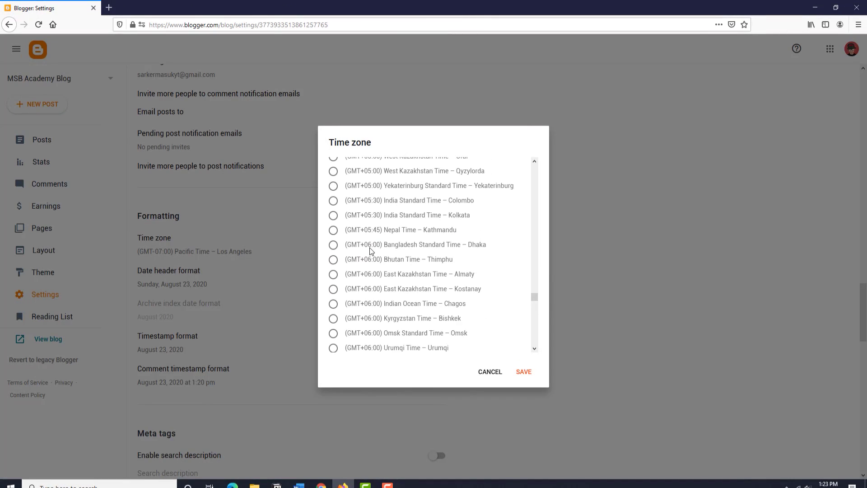
pyautogui.click(370, 251)
pyautogui.click(524, 372)
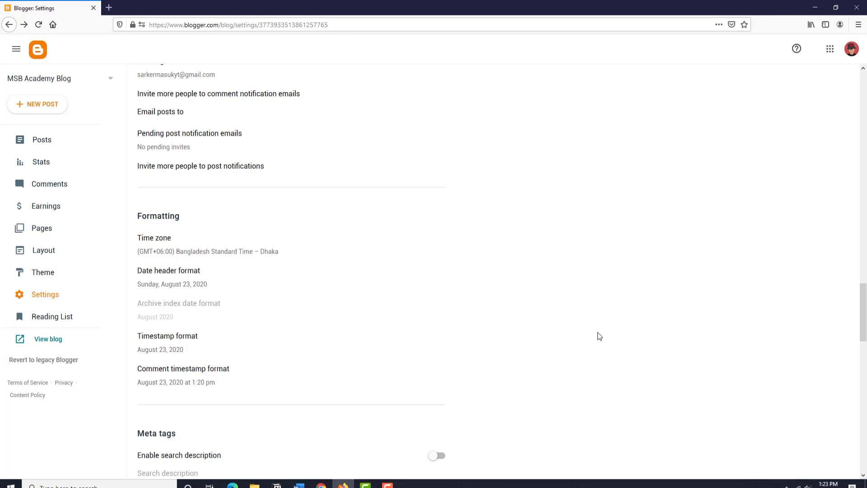
# Enable the search description and enter "MSB Academy blog is one the most resourceful bangladeshi site for digital marketing, freelancing, development and more."
pyautogui.scroll(-5, 595, 256)
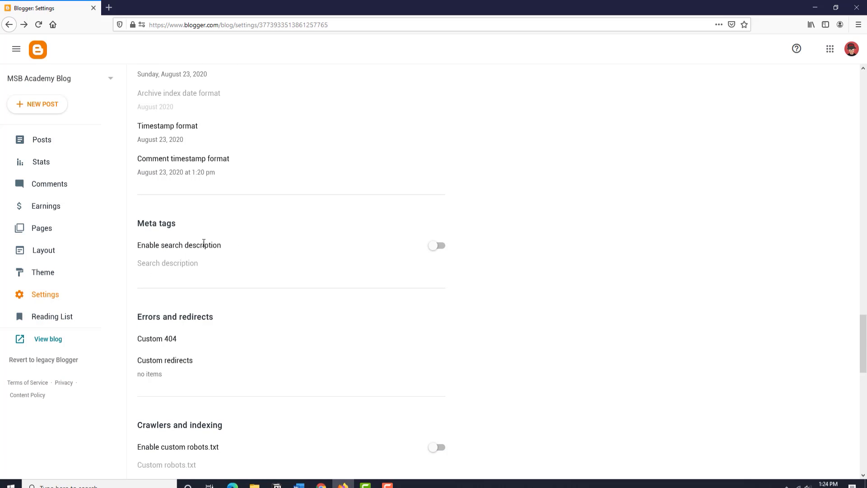
pyautogui.click(439, 249)
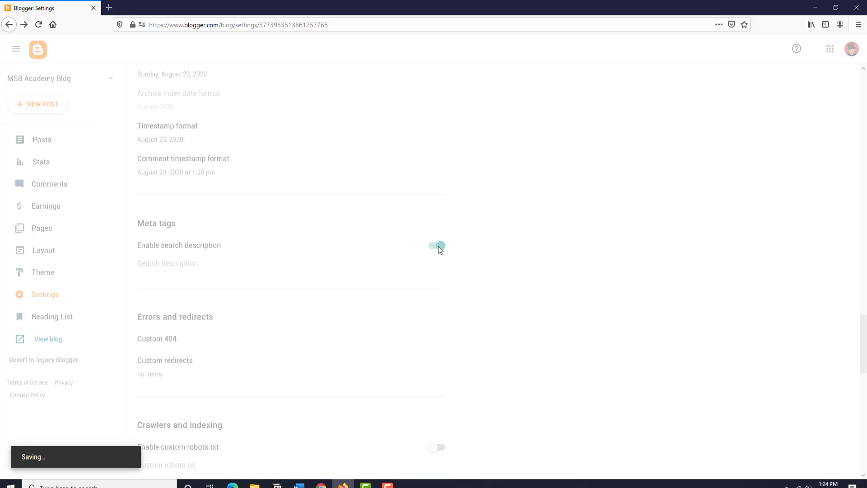
pyautogui.click(172, 264)
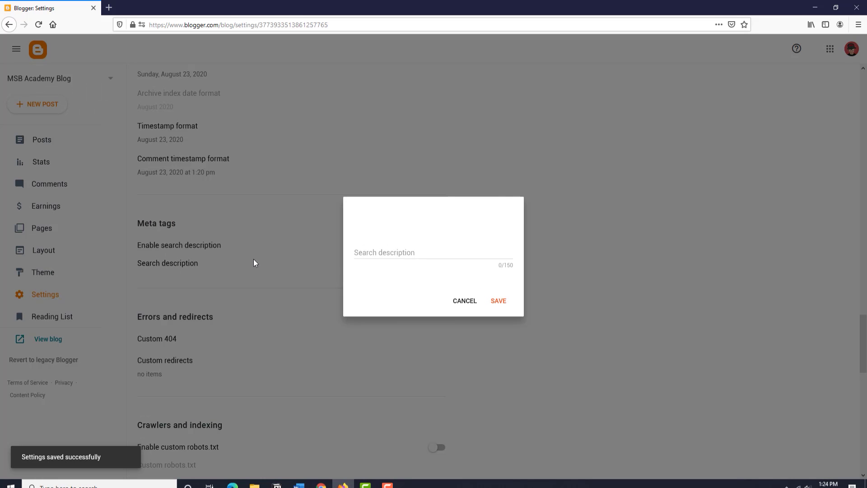
pyautogui.click(365, 251)
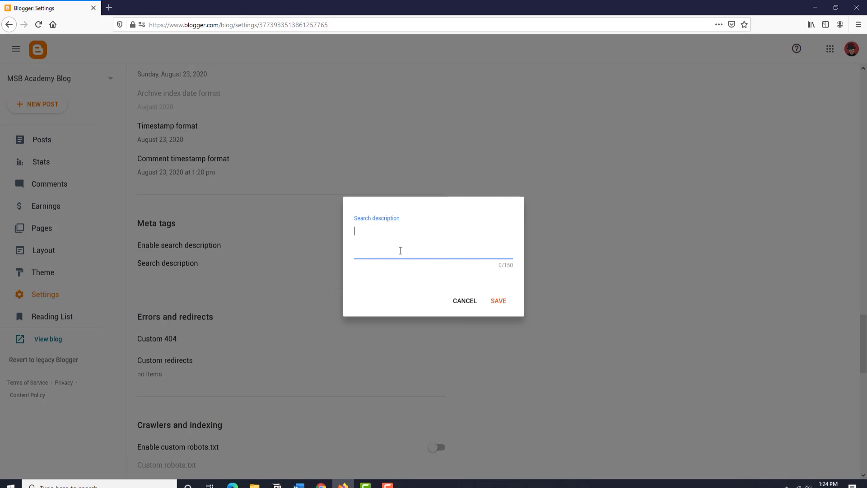
pyautogui.write('MSB Academy blog is one the most resourceful bangladeshi site for digital marketing, freelancing, development and more.')
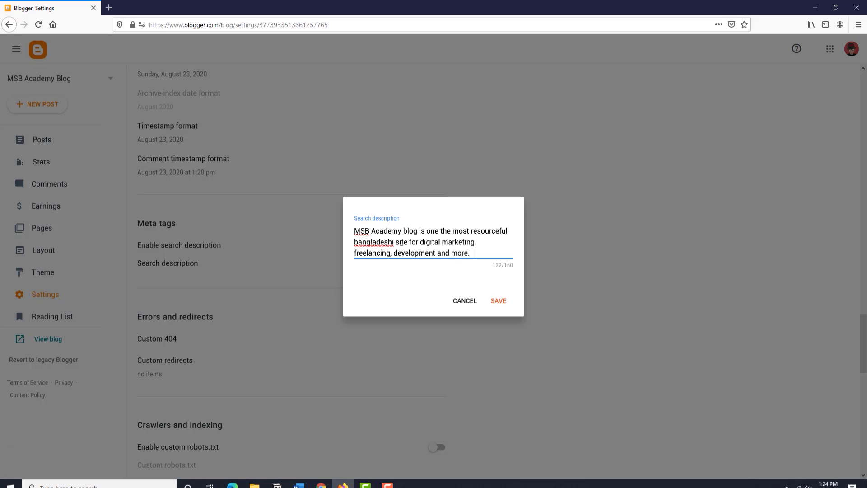
pyautogui.click(495, 302)
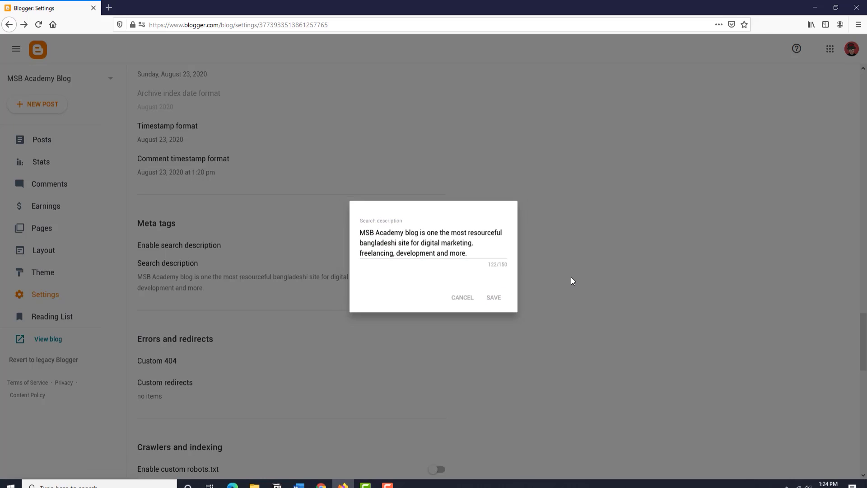
# Look over the Crawlers and indexing settings, then open gmail.com in a new browser tab to check the signed-in account
pyautogui.scroll(-6, 542, 279)
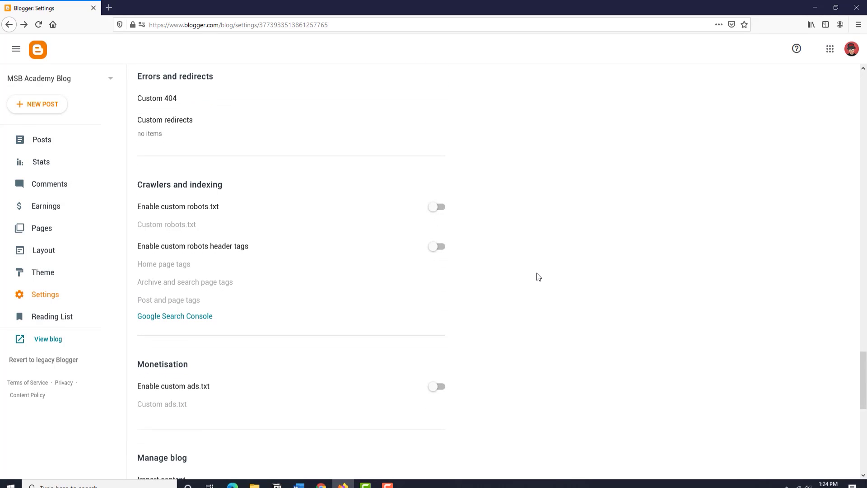
pyautogui.scroll(-1, 537, 276)
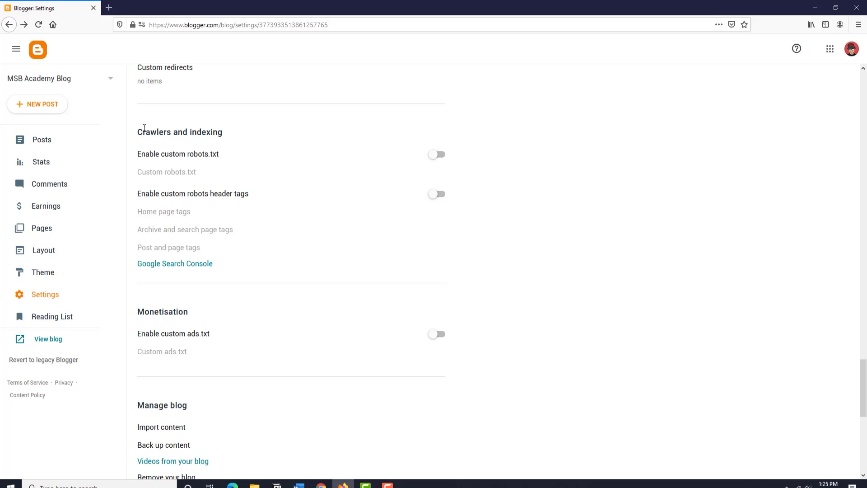
pyautogui.moveTo(138, 131); pyautogui.dragTo(221, 133)
pyautogui.click(199, 133)
pyautogui.click(111, 8)
pyautogui.write('gmail.com')
pyautogui.press('Return')
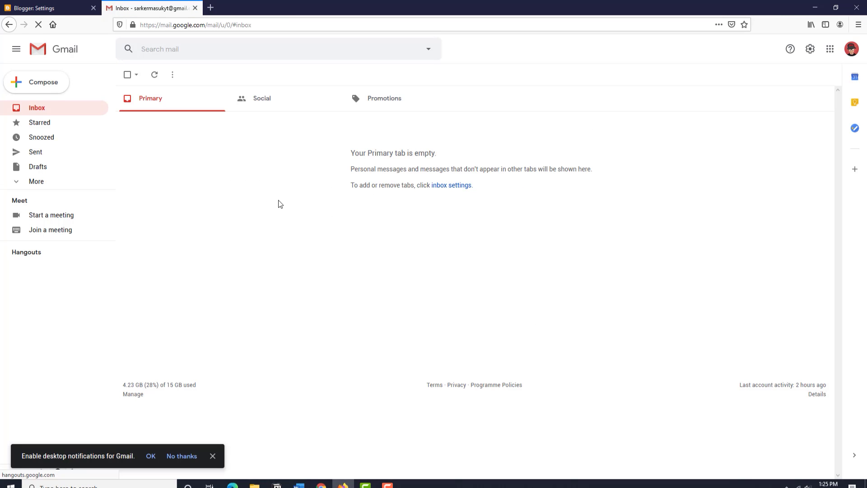
pyautogui.click(851, 48)
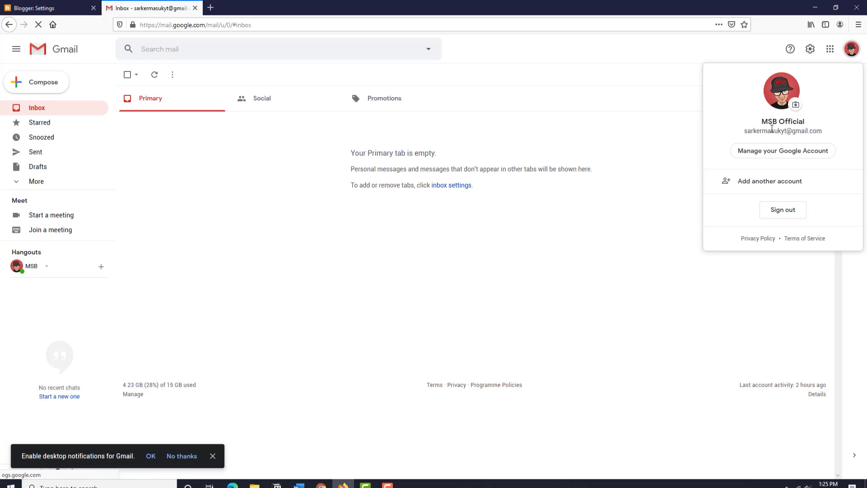
# Open Google Search Console from Blogger's Crawlers and indexing settings and check which account is signed in
pyautogui.click(50, 8)
pyautogui.click(183, 263)
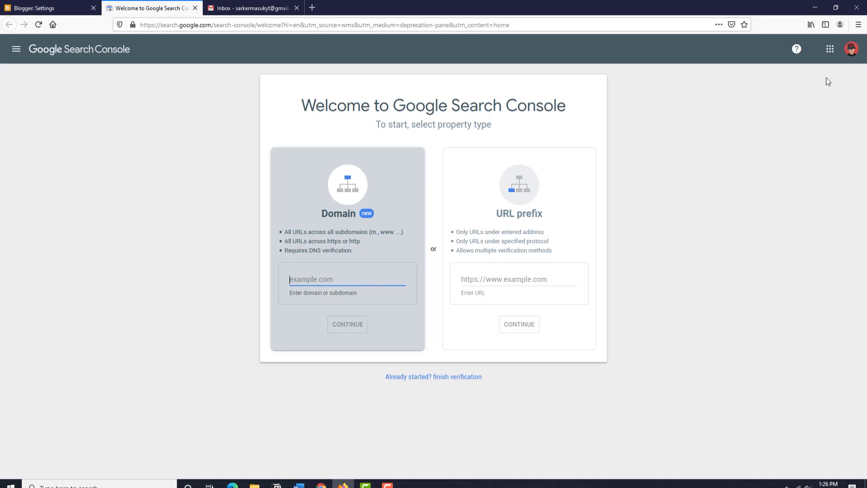
pyautogui.click(851, 49)
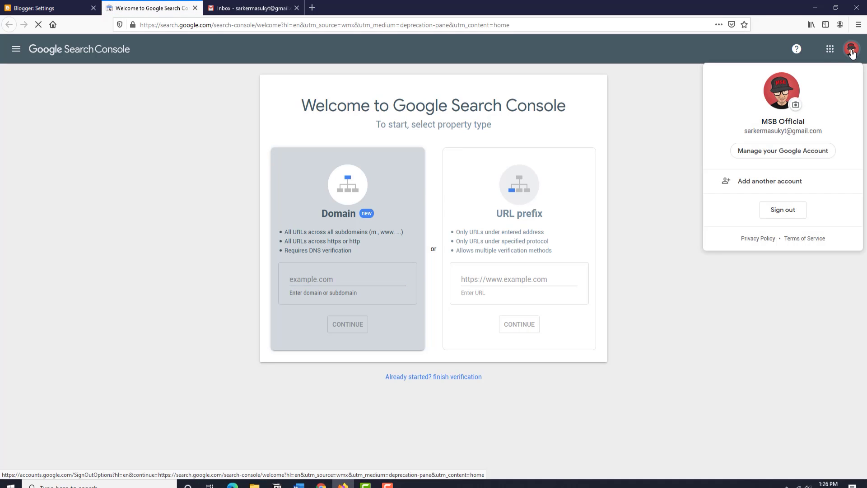
pyautogui.click(676, 150)
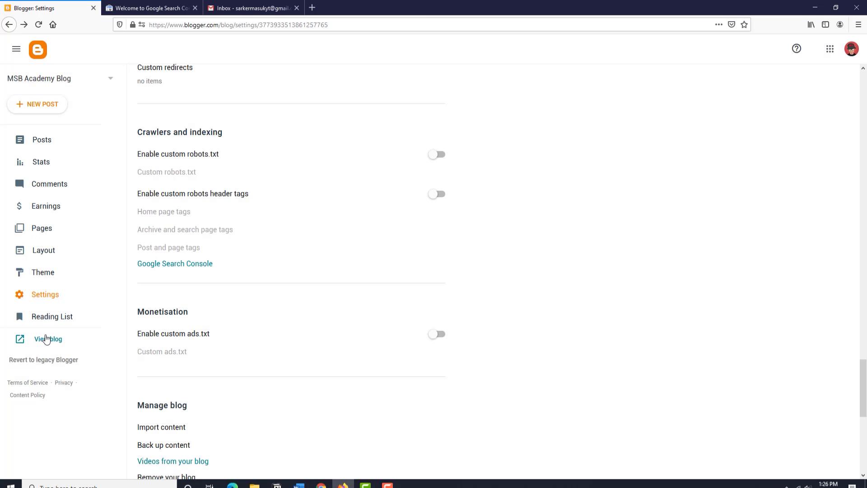
# Open the live blog from Blogger and copy its web address
pyautogui.click(45, 335)
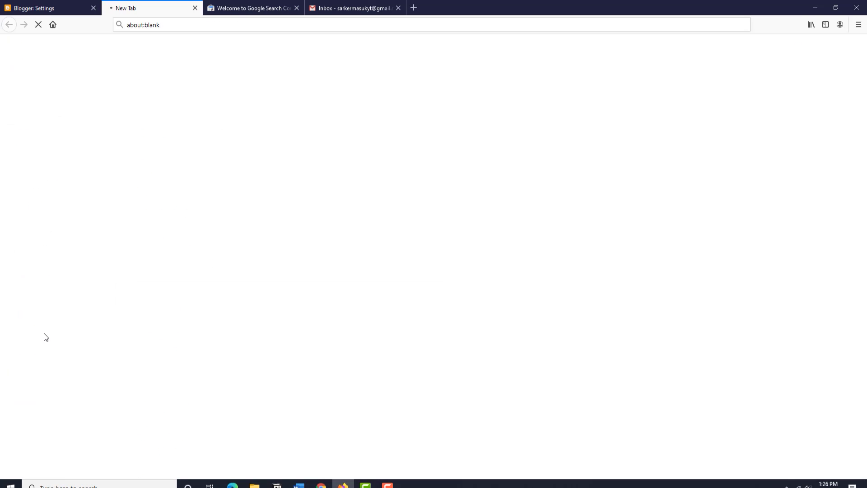
pyautogui.click(164, 25)
pyautogui.click(46, 211)
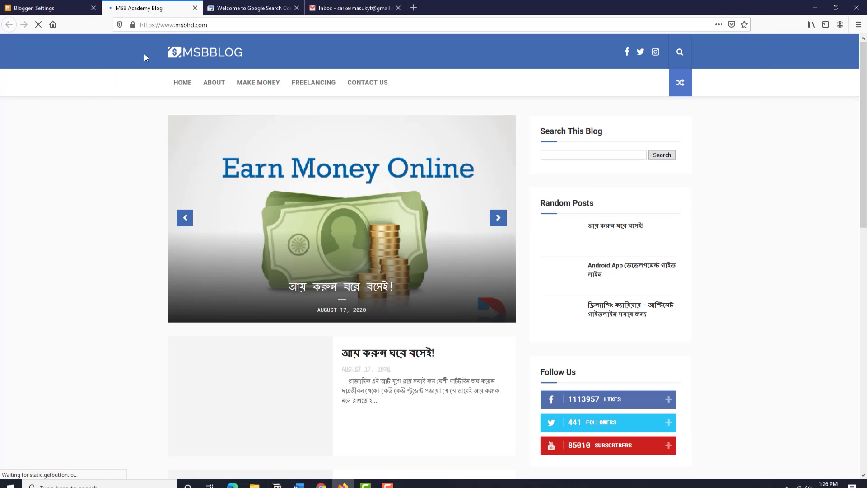
pyautogui.click(154, 23)
pyautogui.hotkey('ctrl', 'c')
pyautogui.click(270, 8)
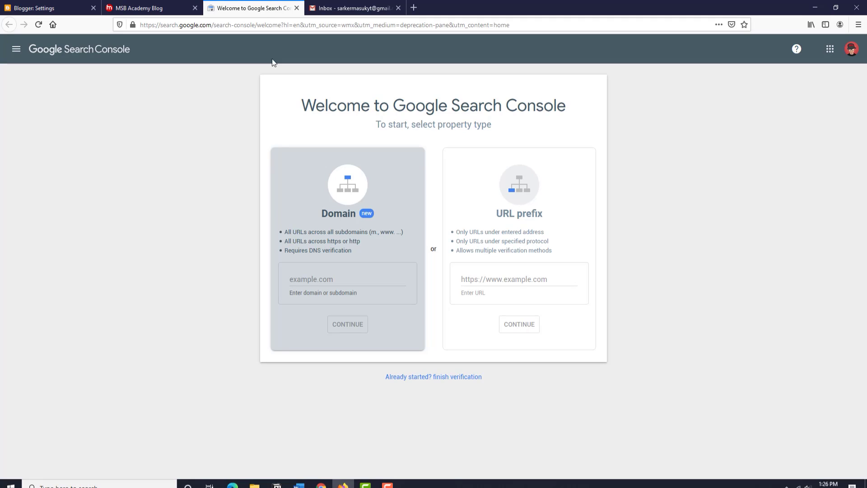
pyautogui.click(318, 275)
pyautogui.hotkey('ctrl', 'v')
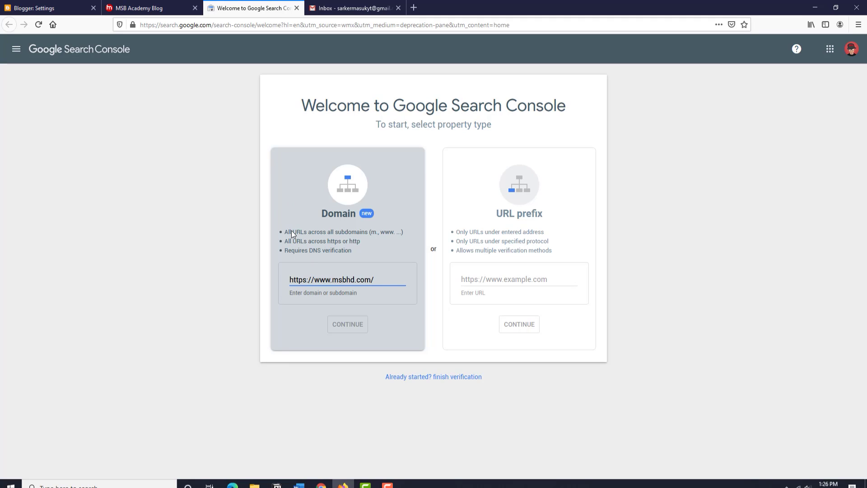
pyautogui.doubleClick(328, 241)
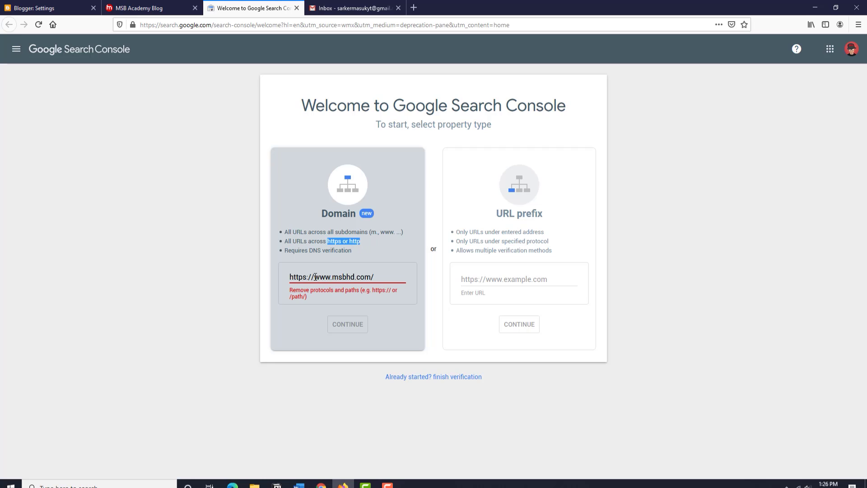
pyautogui.moveTo(315, 277); pyautogui.dragTo(282, 280)
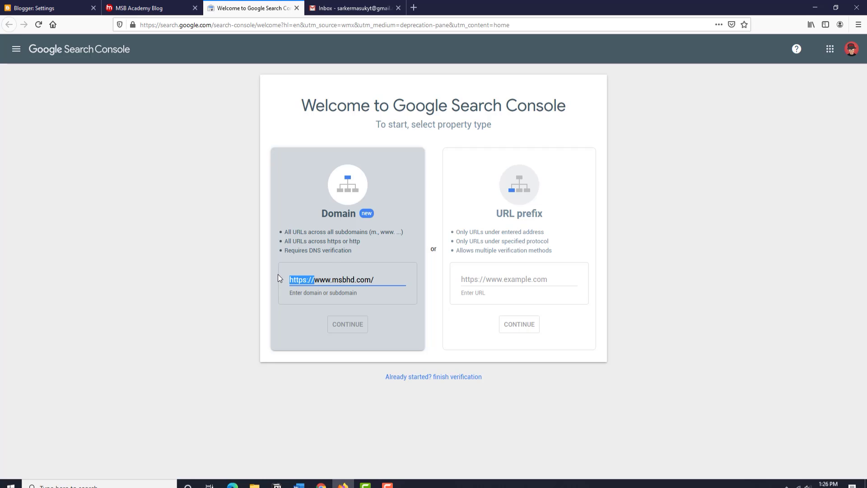
pyautogui.press('BackSpace')
pyautogui.click(369, 274)
pyautogui.press('BackSpace')
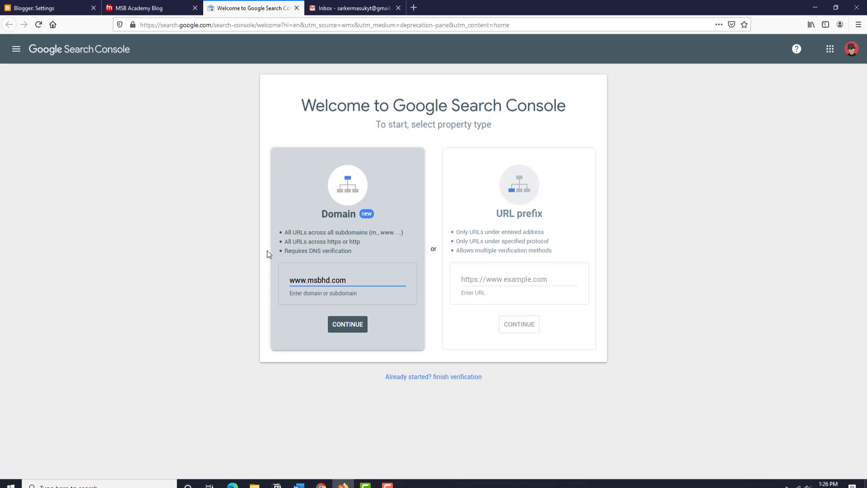
pyautogui.click(343, 333)
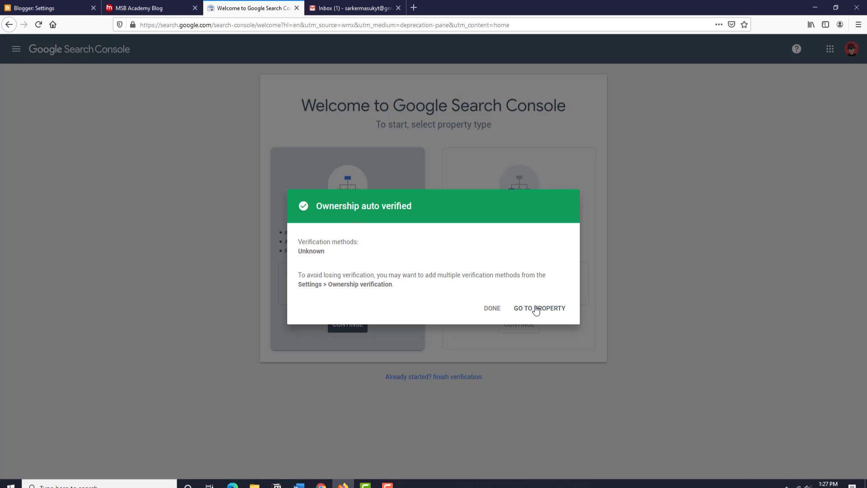
# Close the ownership notice, open the msbhd.com domain property and dismiss its introductory messages
pyautogui.click(490, 308)
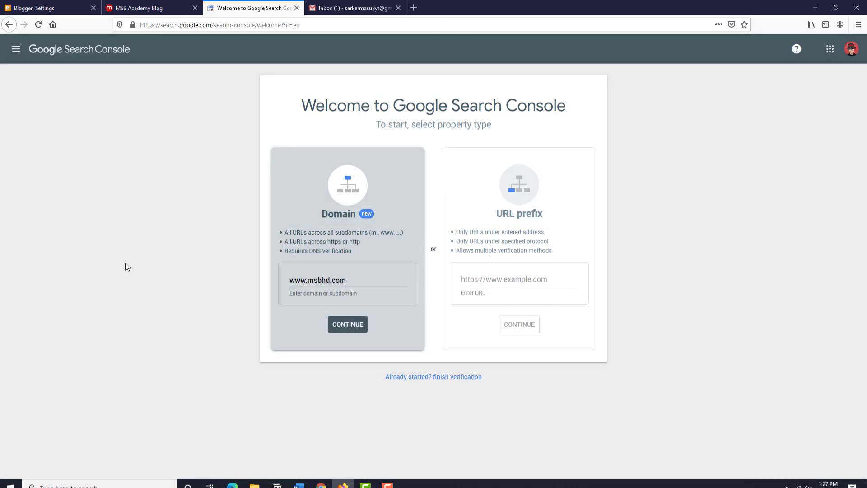
pyautogui.click(13, 53)
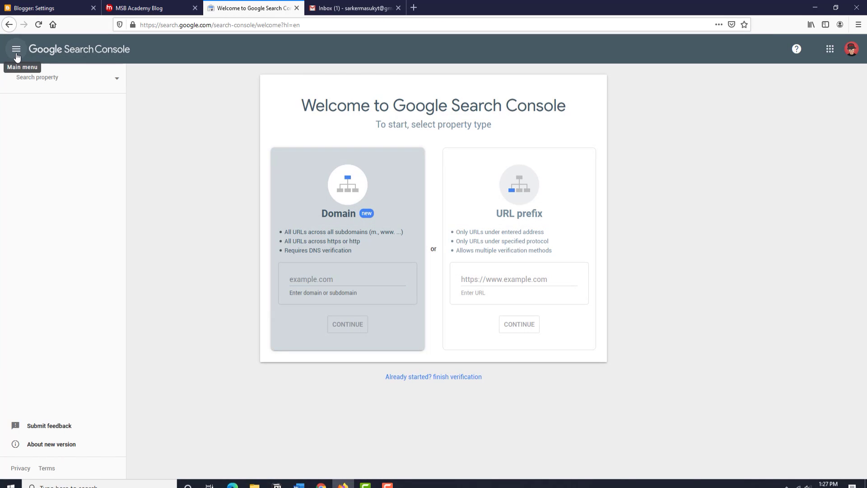
pyautogui.click(64, 79)
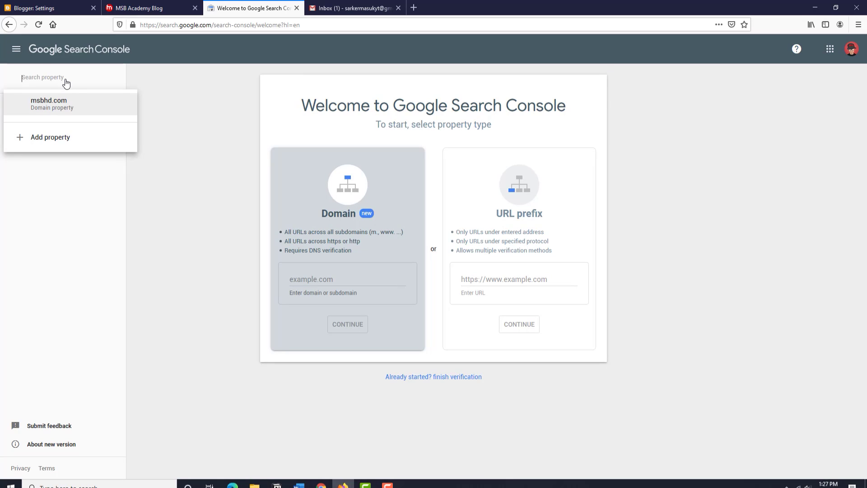
pyautogui.click(57, 109)
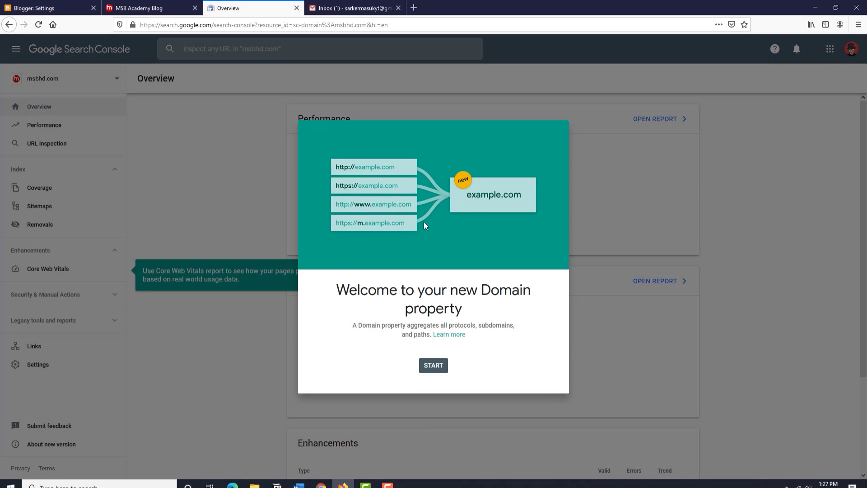
pyautogui.click(435, 367)
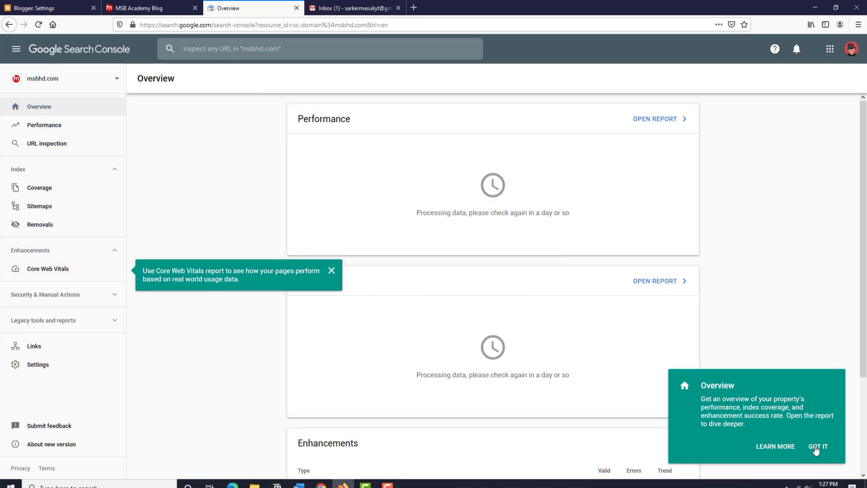
pyautogui.click(816, 447)
pyautogui.click(329, 272)
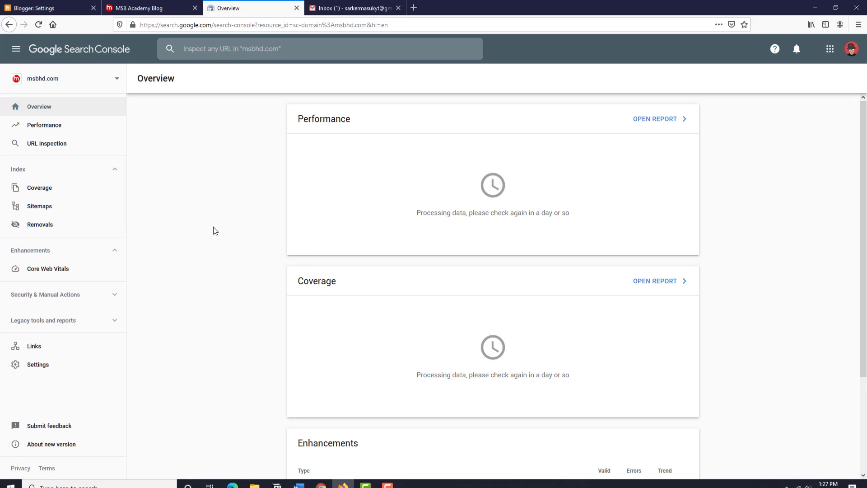
# Open the Sitemaps report for msbhd.com and dismiss its introductory messages
pyautogui.click(46, 209)
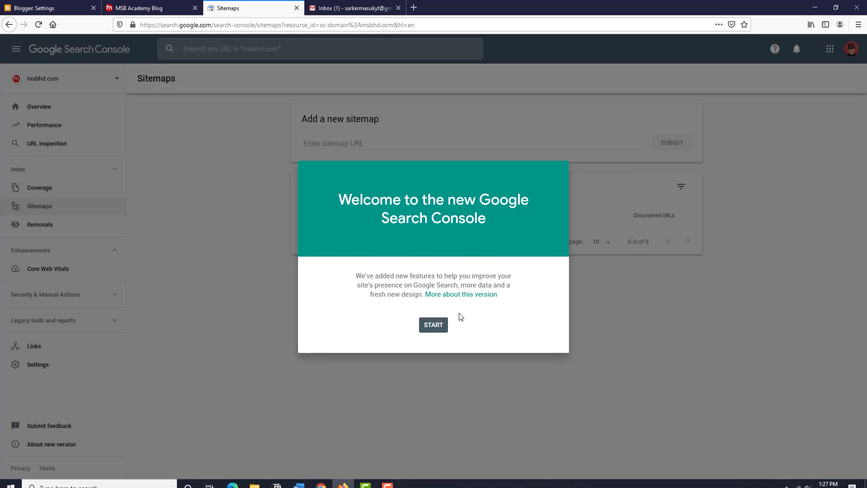
pyautogui.click(432, 324)
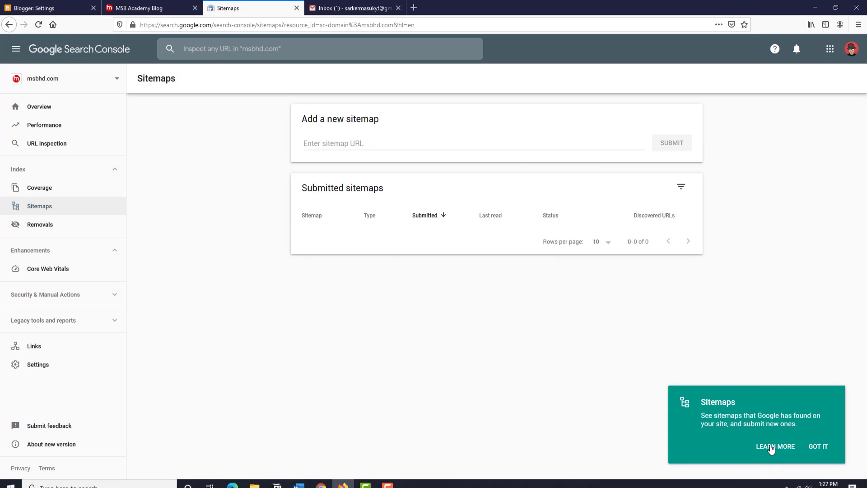
pyautogui.click(820, 449)
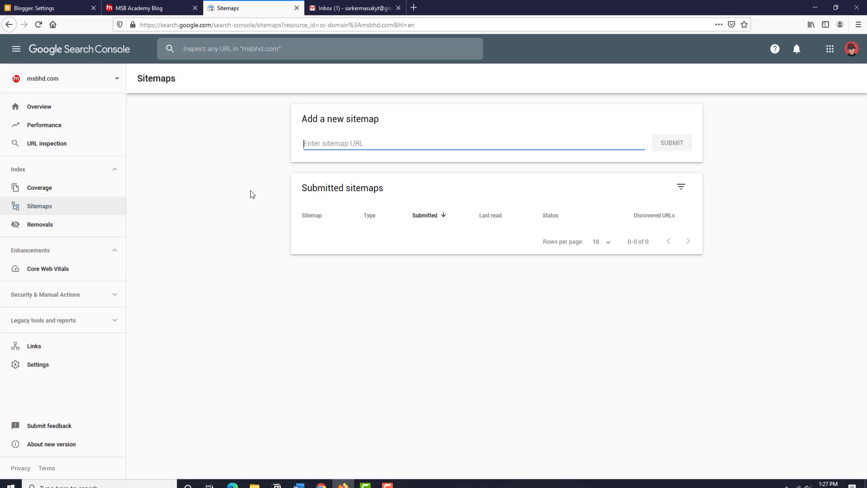
pyautogui.click(160, 9)
pyautogui.click(200, 25)
pyautogui.hotkey('ctrl', 'c')
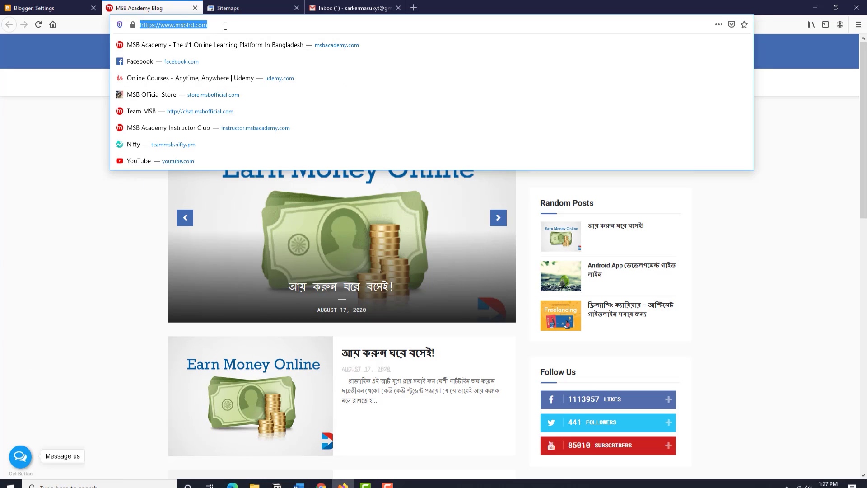
pyautogui.click(228, 9)
pyautogui.hotkey('ctrl', 'v')
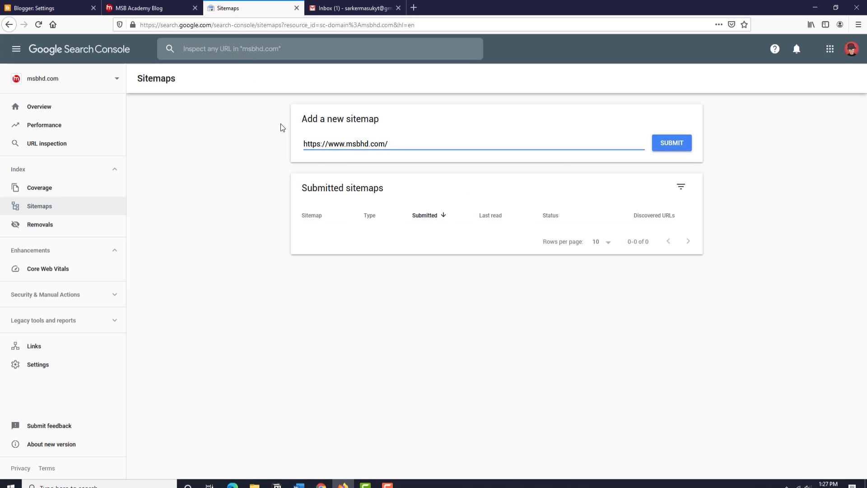
pyautogui.write('site')
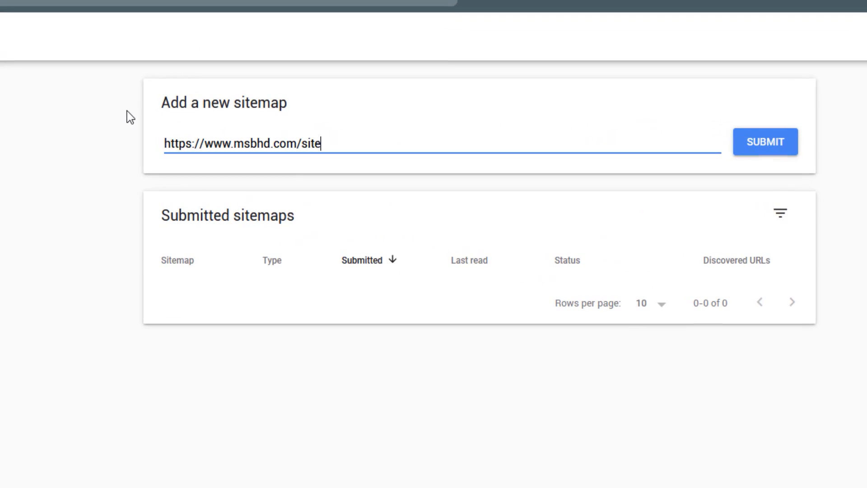
pyautogui.write('map.xml')
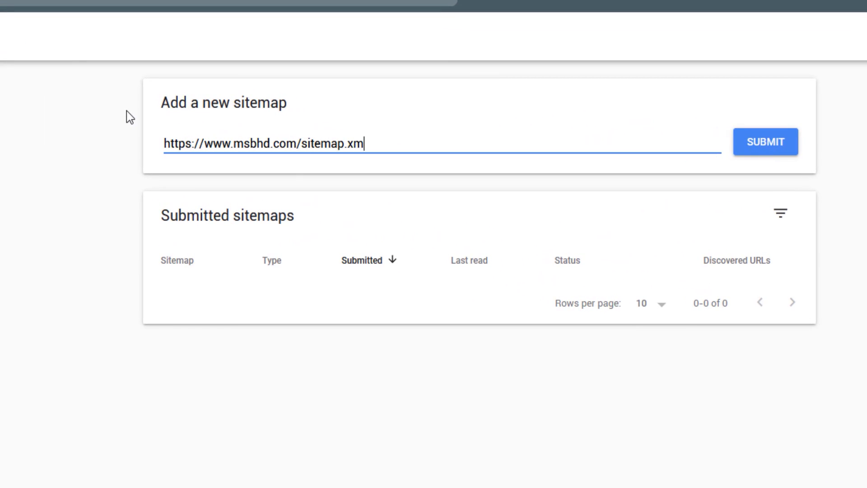
pyautogui.click(790, 145)
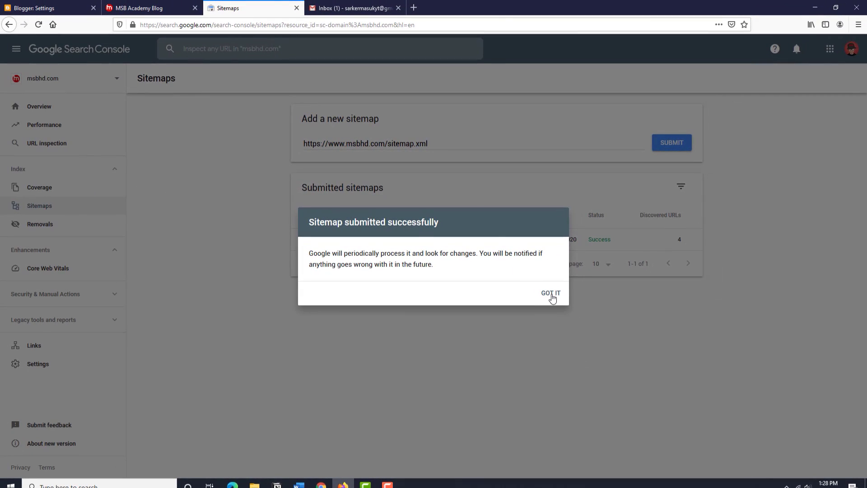
pyautogui.click(548, 293)
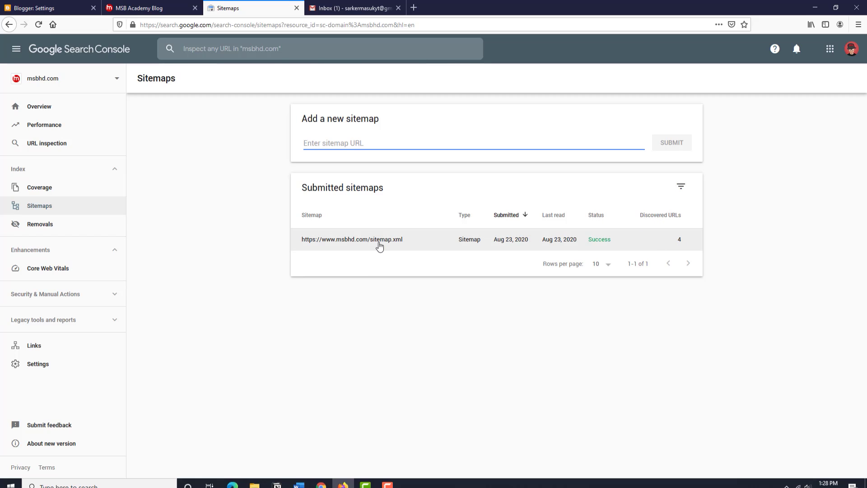
pyautogui.click(143, 11)
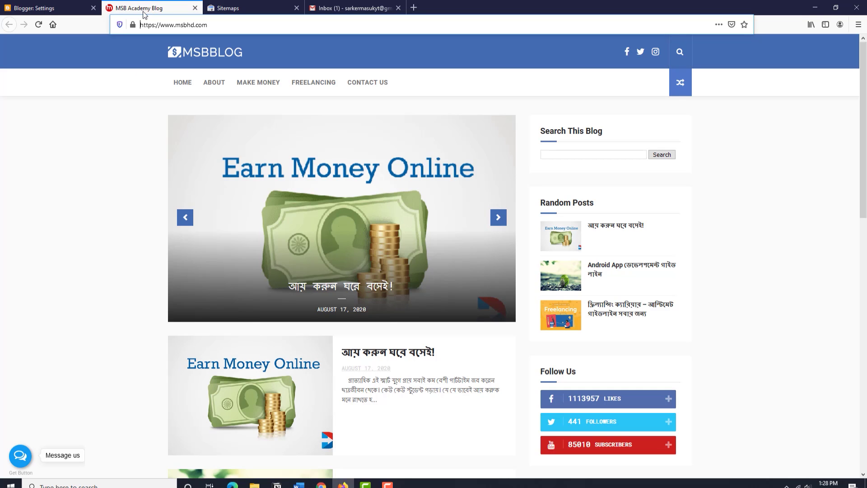
pyautogui.click(179, 25)
pyautogui.hotkey('ctrl', 'c')
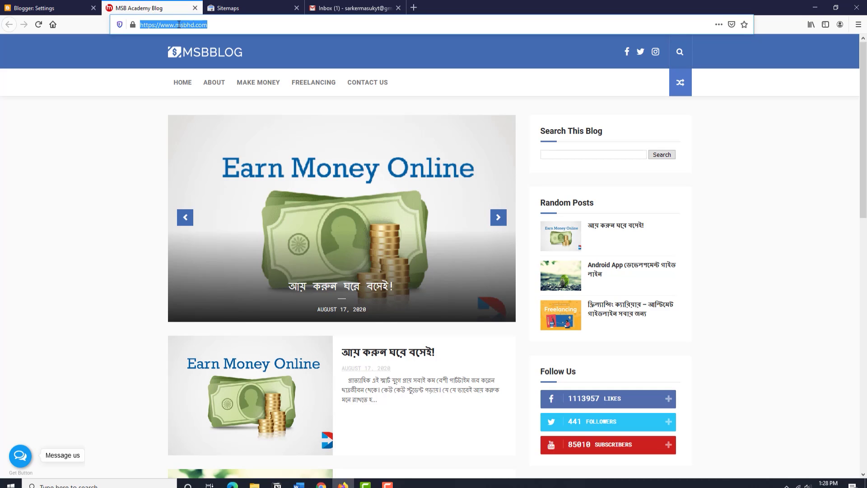
pyautogui.click(243, 6)
pyautogui.click(343, 143)
pyautogui.hotkey('ctrl', 'v')
pyautogui.write('asfdasf')
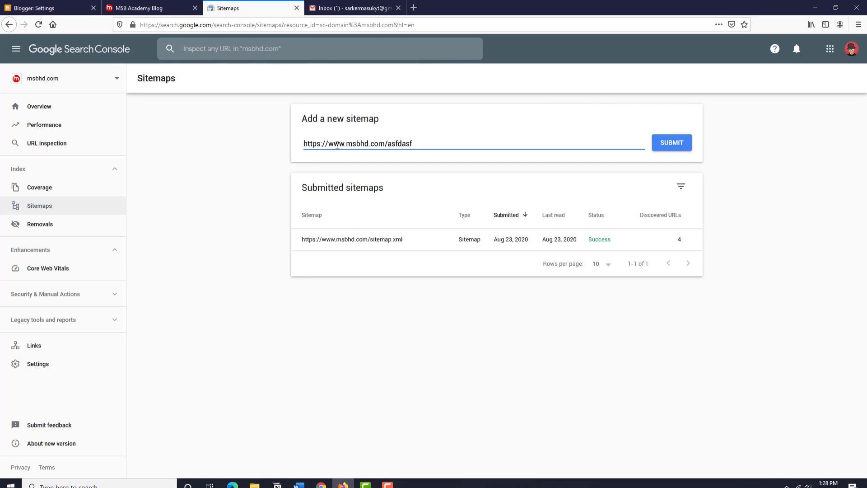
pyautogui.write('.xml')
pyautogui.click(691, 144)
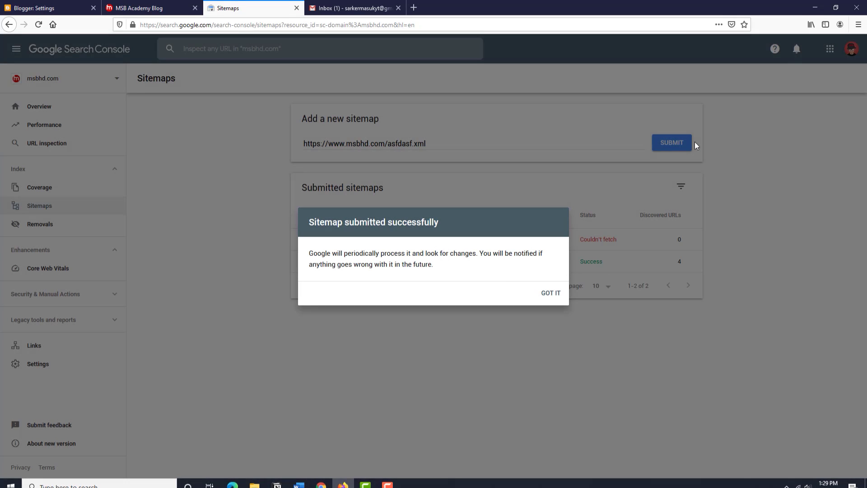
pyautogui.click(551, 294)
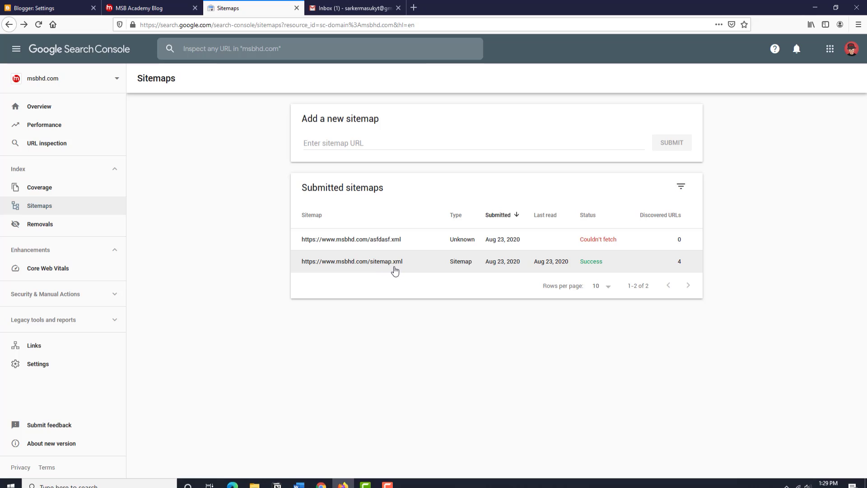
# Open the details of the asfdasf.xml sitemap and remove it from the submitted sitemaps
pyautogui.click(360, 144)
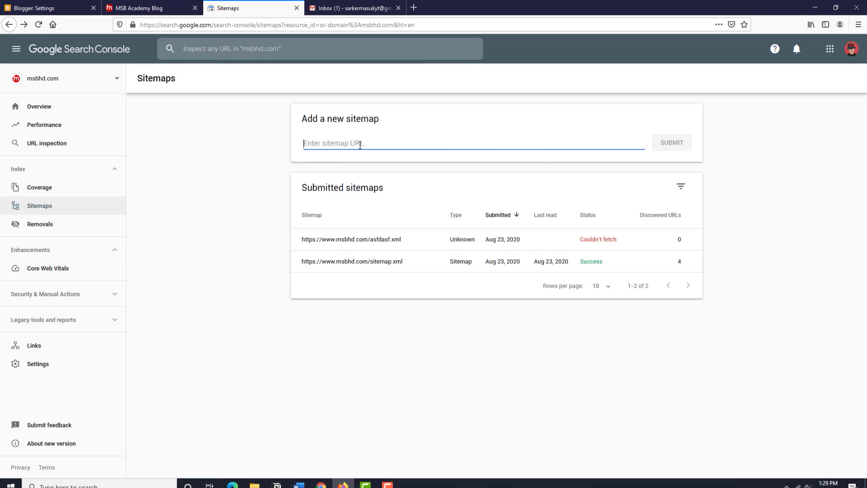
pyautogui.click(594, 246)
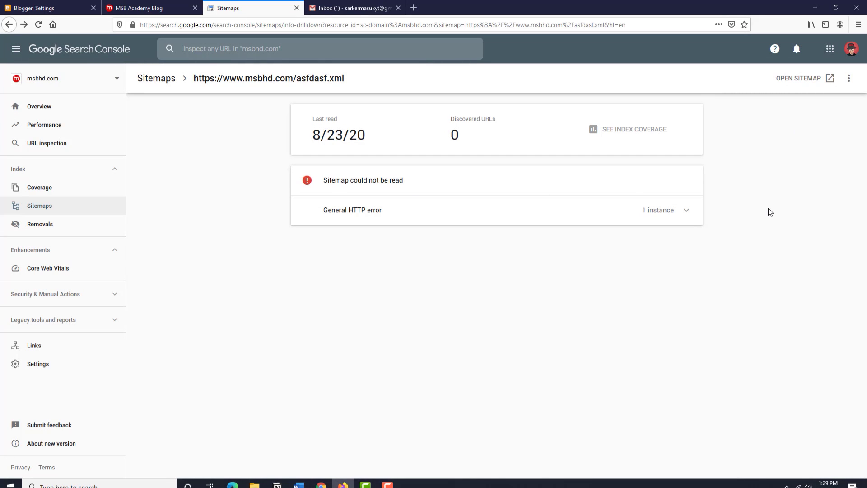
pyautogui.moveTo(344, 79); pyautogui.dragTo(221, 81)
pyautogui.click(226, 166)
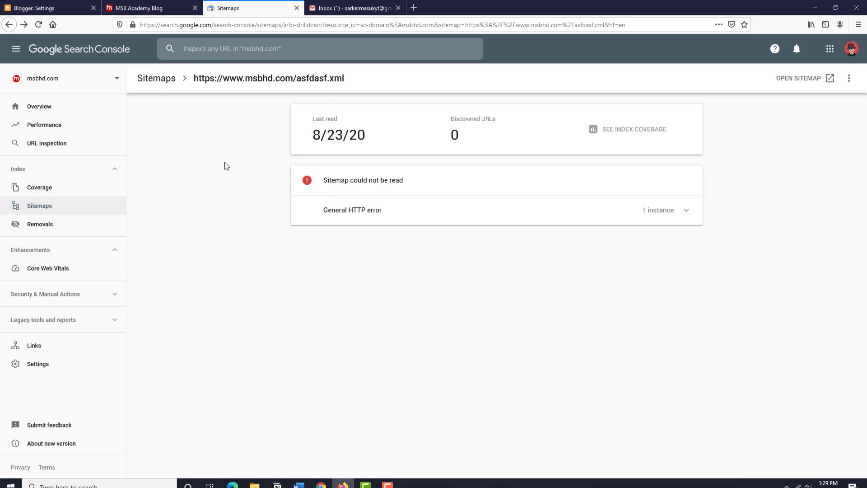
pyautogui.click(849, 79)
pyautogui.click(804, 103)
pyautogui.click(528, 269)
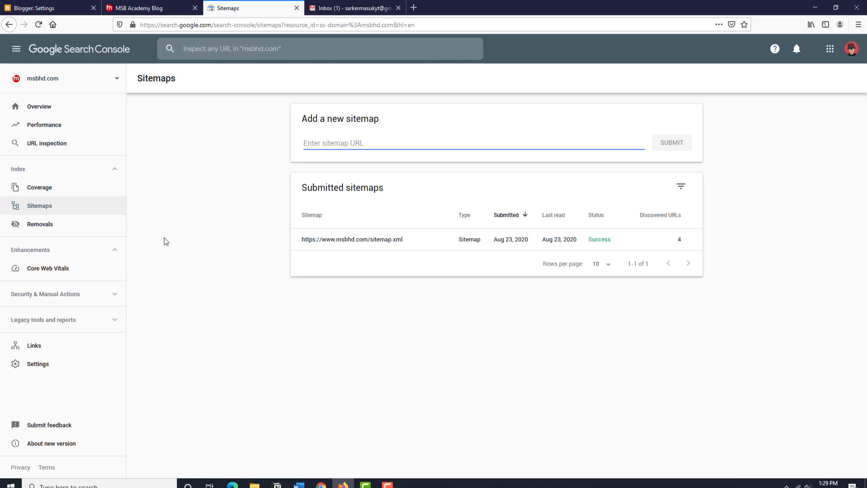
# Check the msbhd.com property's Overview in Search Console and look over the posts on the live blog
pyautogui.click(144, 8)
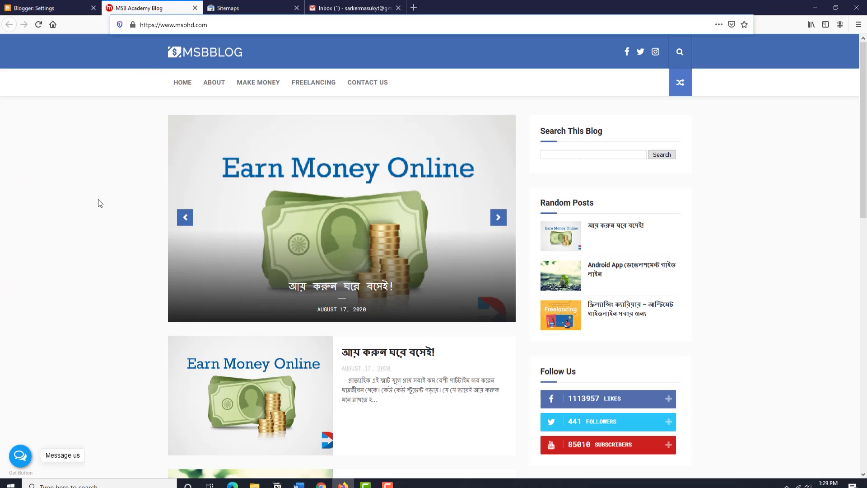
pyautogui.click(248, 6)
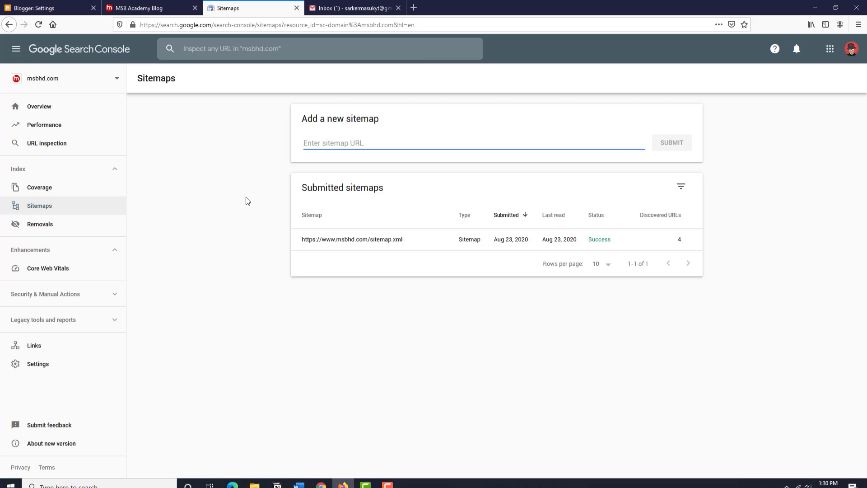
pyautogui.click(23, 108)
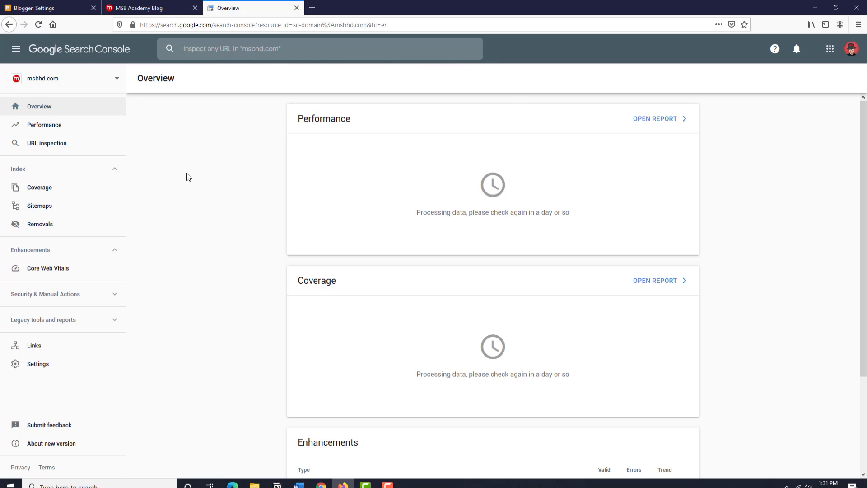
pyautogui.click(175, 6)
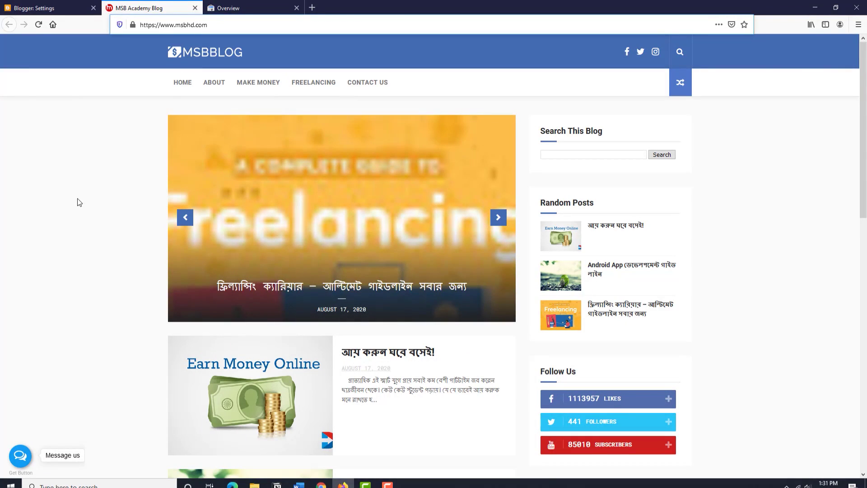
pyautogui.scroll(-8, 79, 202)
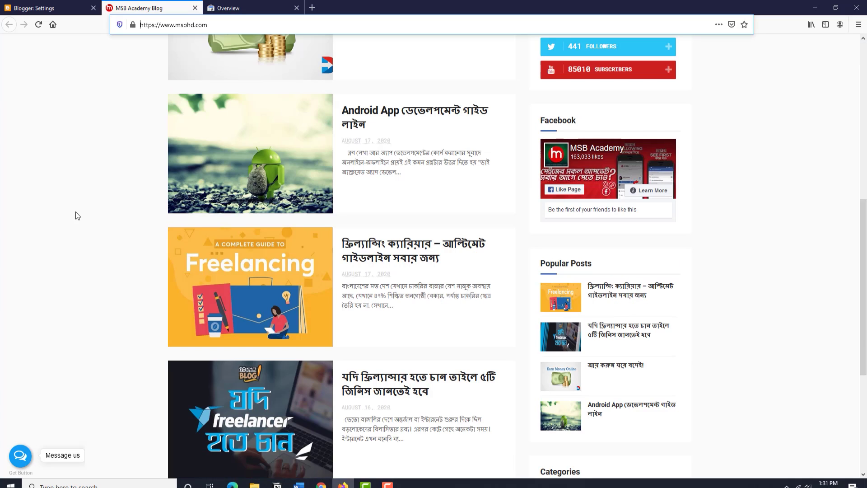